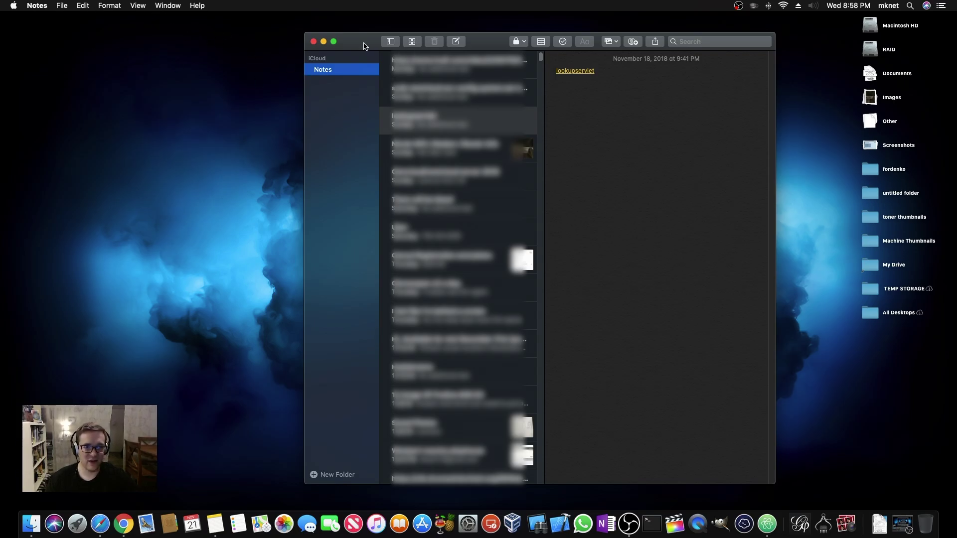
# Nudge the Notes window, check a note's export options, then minimize Notes to the Dock
pyautogui.moveTo(363, 48)
pyautogui.mouseDown()
pyautogui.moveTo(382, 59)
pyautogui.moveTo(366, 45)
pyautogui.mouseUp()
pyautogui.click(64, 5)
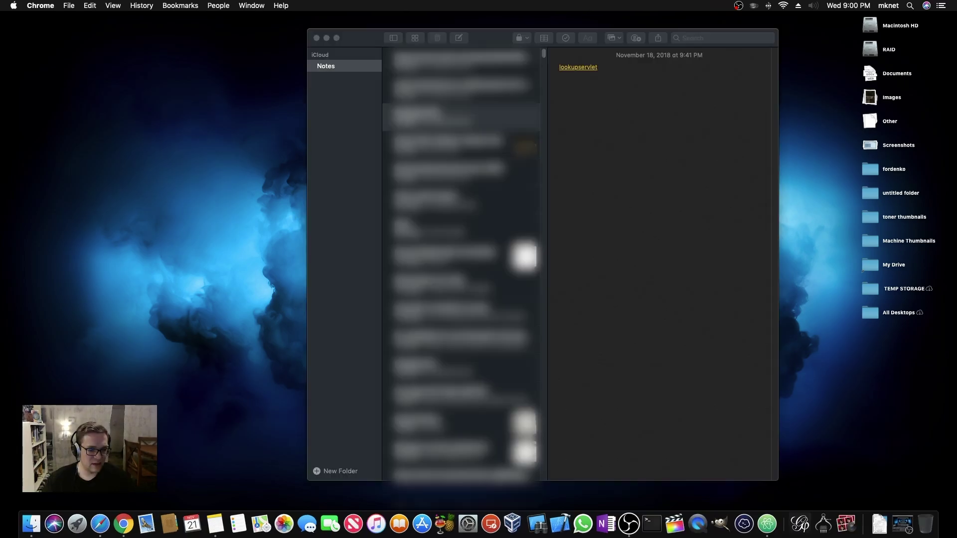
pyautogui.click(357, 89)
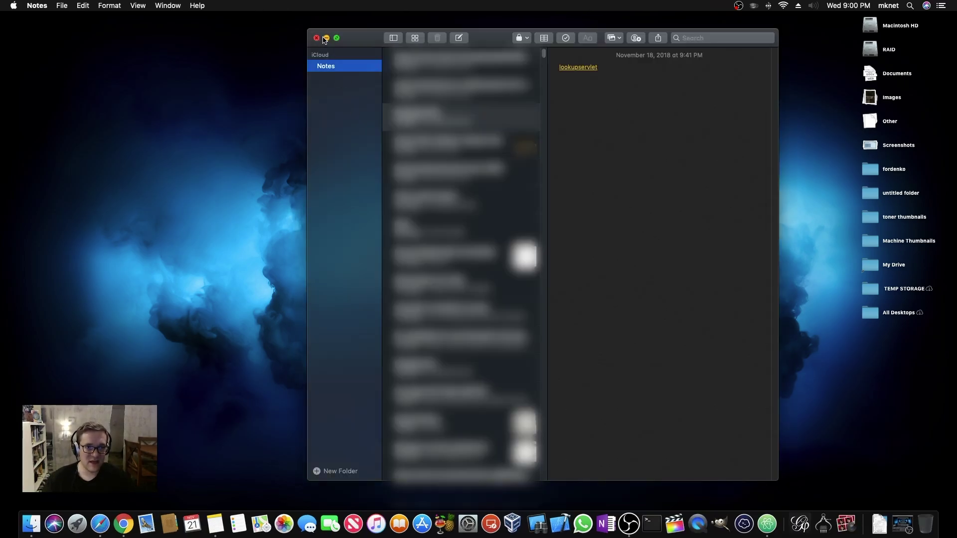
pyautogui.click(327, 38)
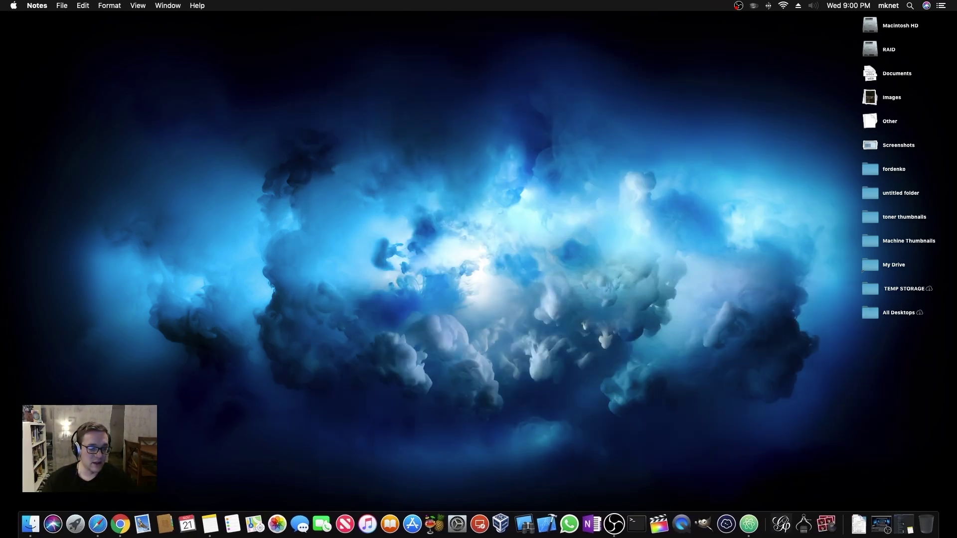
# Launch Safari and go to the Apple ID website by entering 'appleid'
pyautogui.click(104, 535)
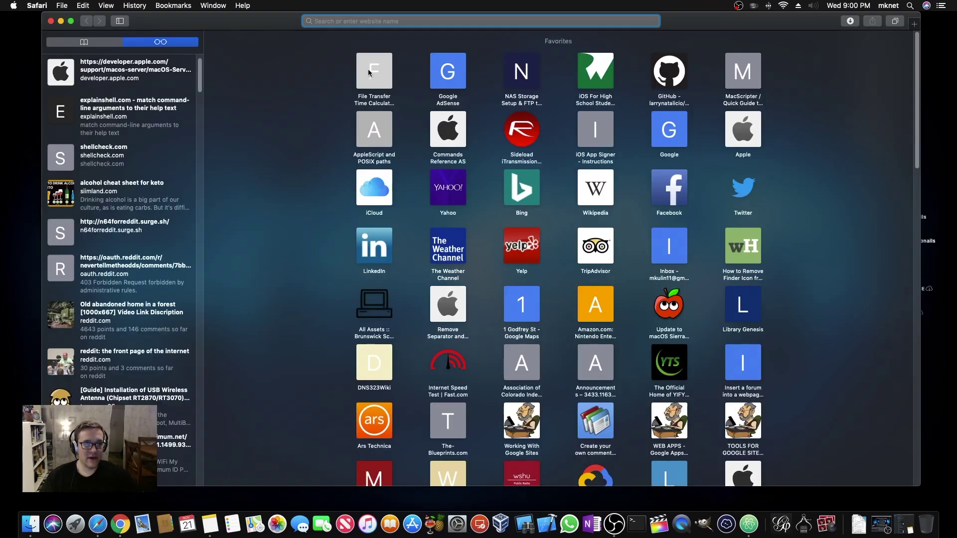
pyautogui.moveTo(955, 21)
pyautogui.press('Escape')
pyautogui.write('appleid.apple.com')
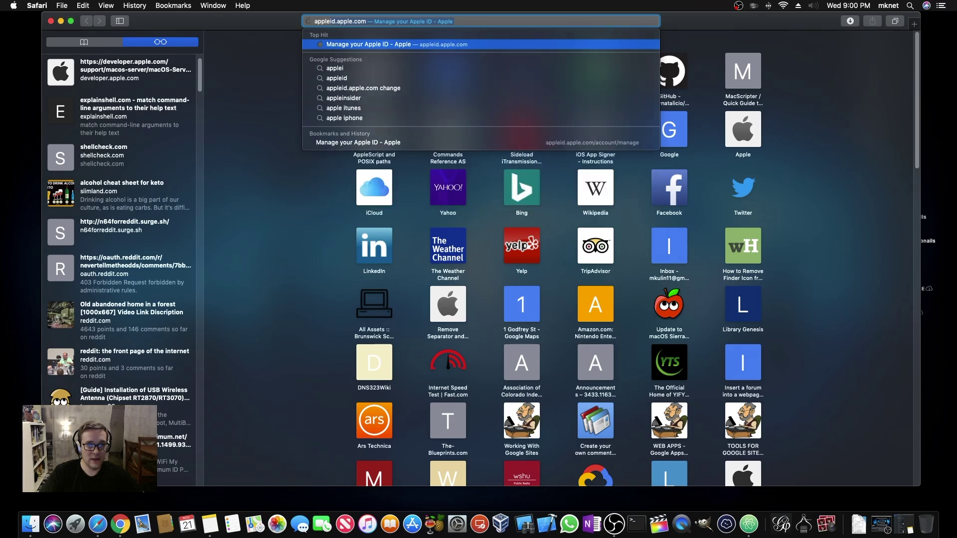
pyautogui.press('Return')
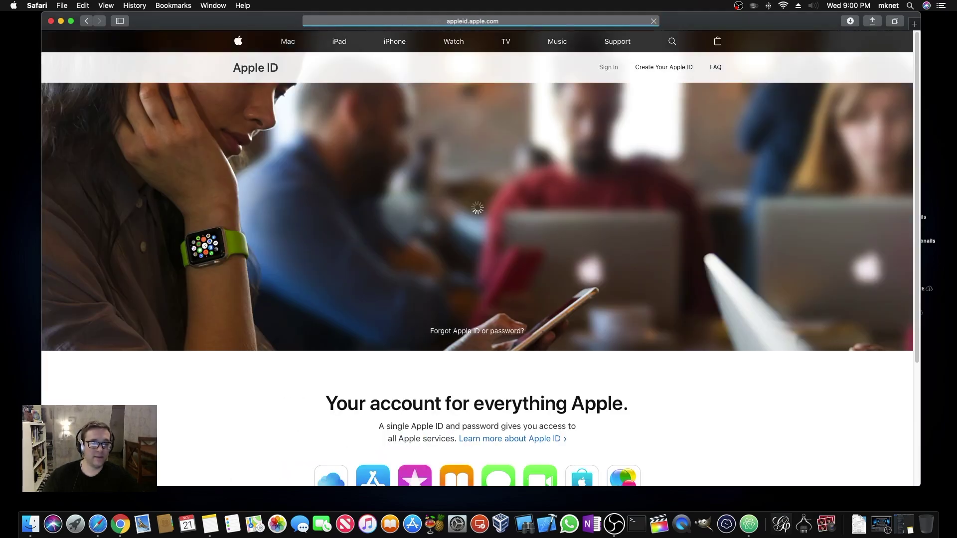
# Sign in to Apple ID with the saved account and its password
pyautogui.click(464, 230)
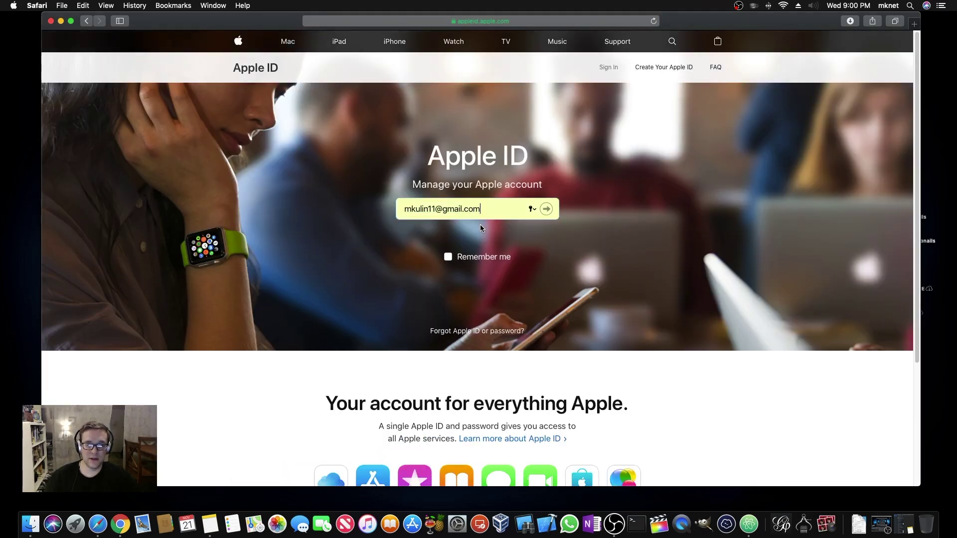
pyautogui.click(545, 210)
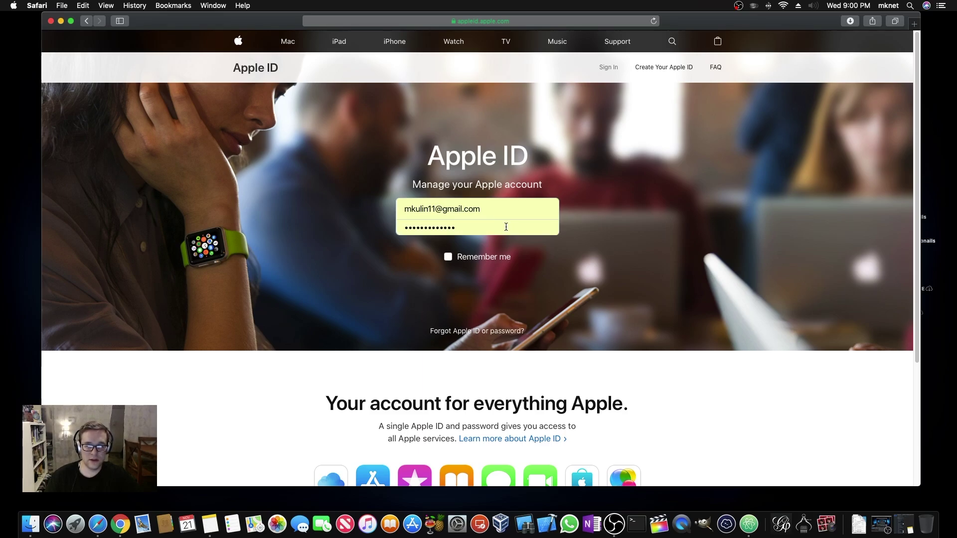
pyautogui.press('Return')
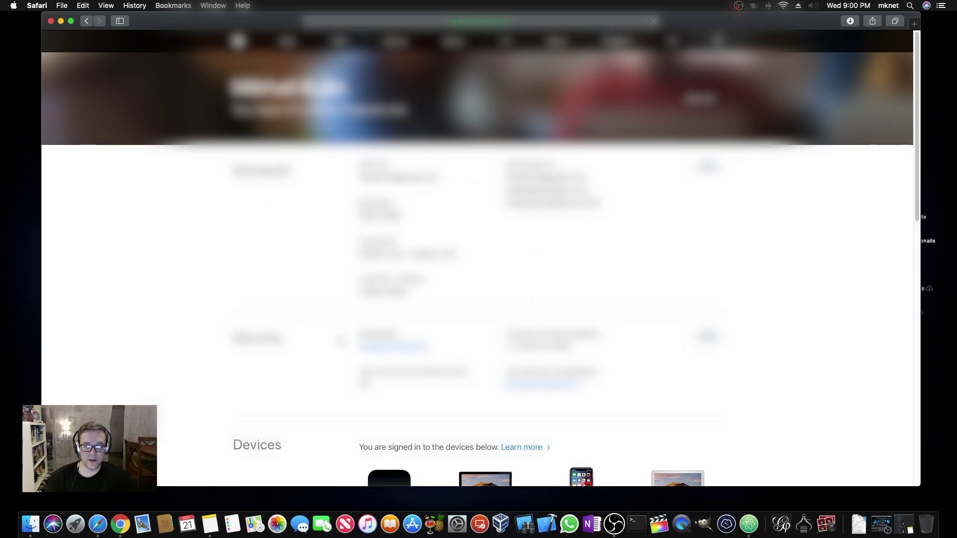
# Scroll to Data & Privacy and open Apple's data and privacy site in a new tab
pyautogui.scroll(-5, 506, 248)
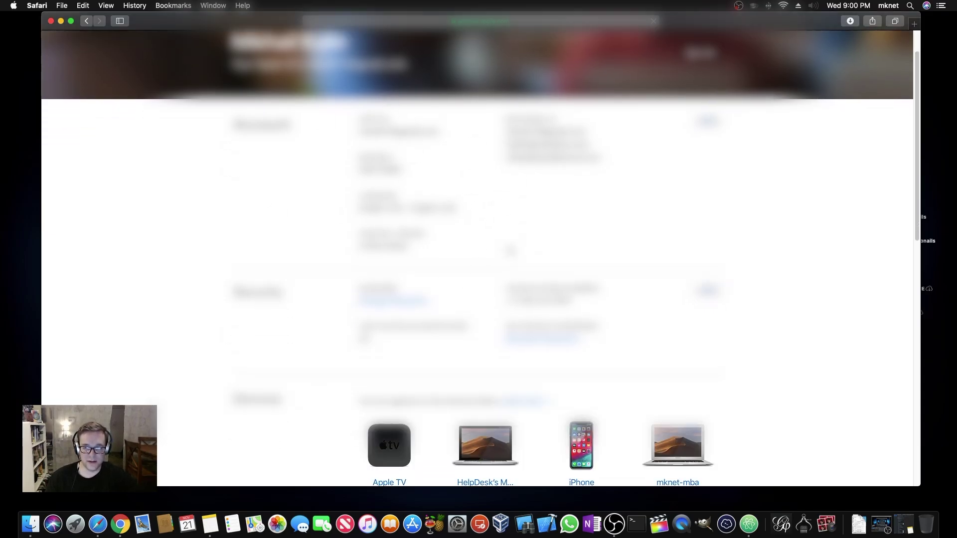
pyautogui.scroll(-8, 479, 258)
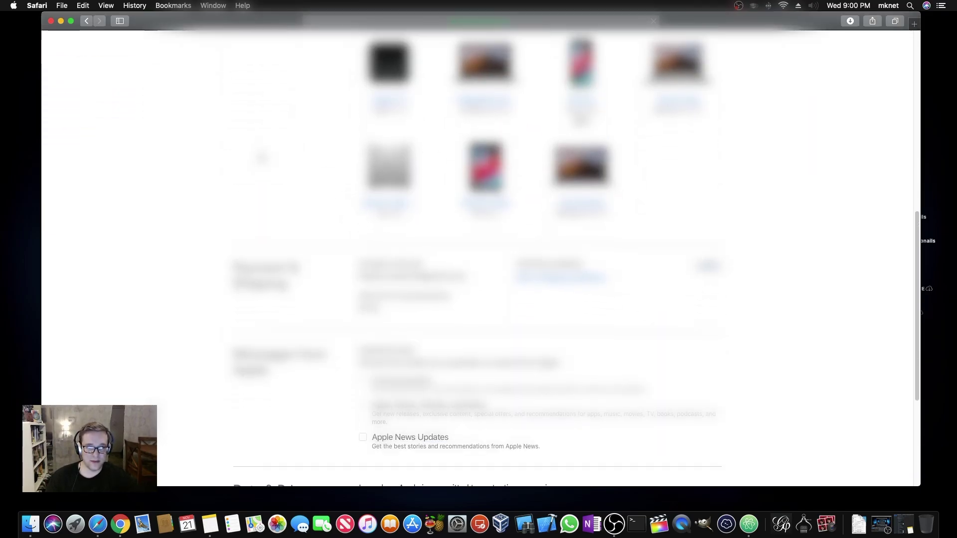
pyautogui.scroll(-2, 268, 194)
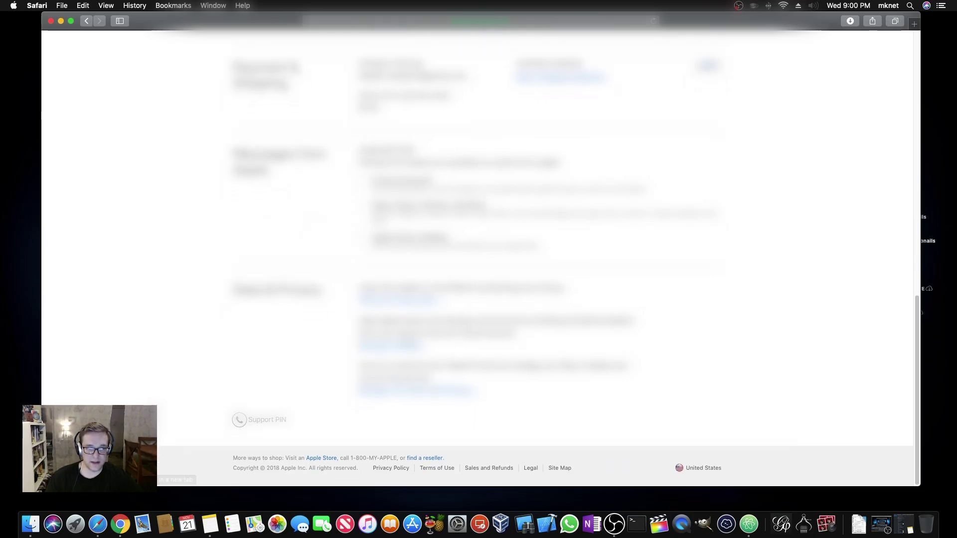
pyautogui.scroll(5, 265, 219)
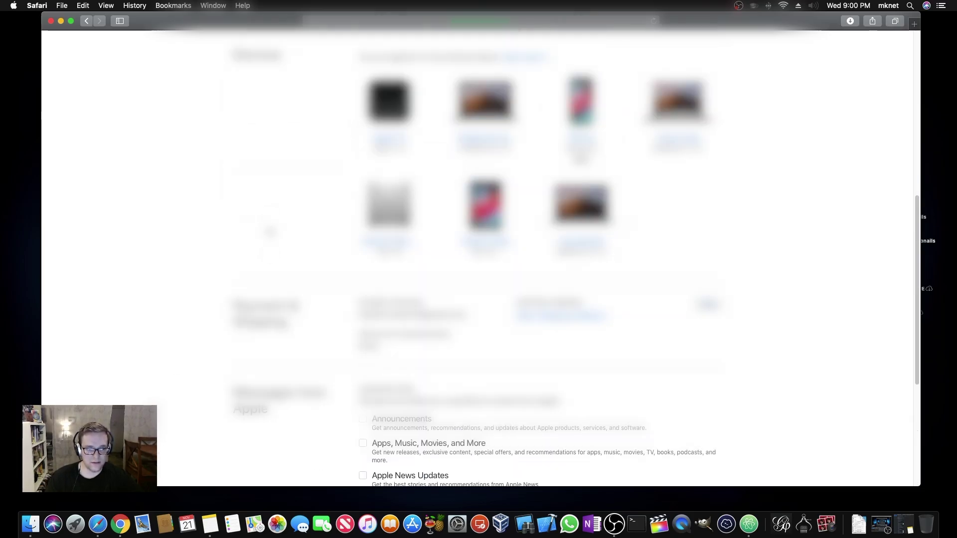
pyautogui.scroll(-5, 327, 349)
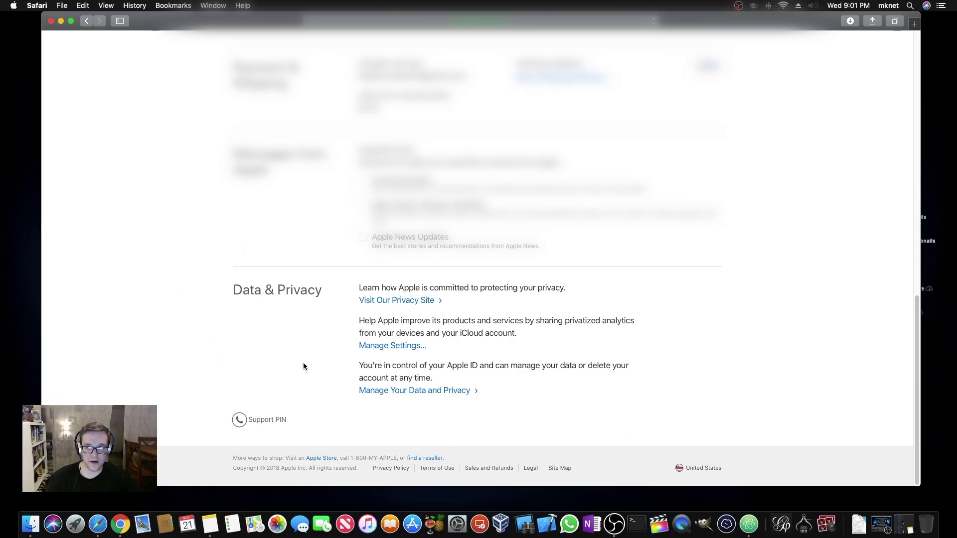
pyautogui.click(400, 392)
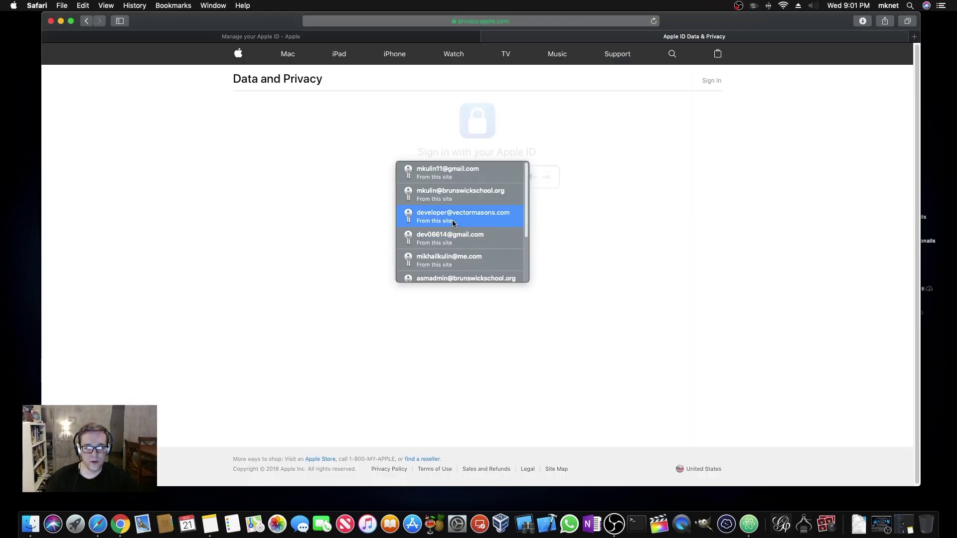
# Sign in with the saved account and a retyped password, then start 'Request a copy of your data'
pyautogui.click(522, 174)
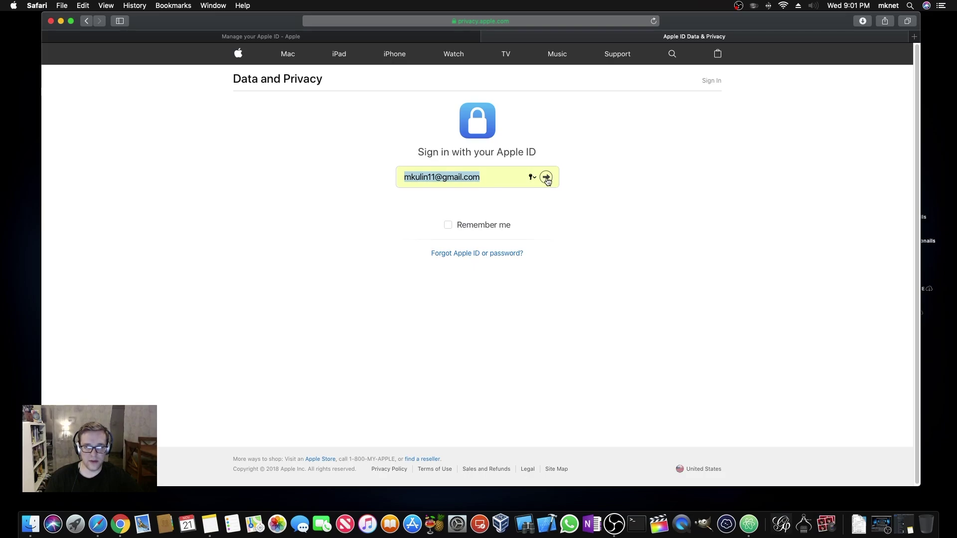
pyautogui.click(547, 178)
pyautogui.press('BackSpace')
pyautogui.press('BackSpace')
pyautogui.press('BackSpace')
pyautogui.press('BackSpace')
pyautogui.press('BackSpace')
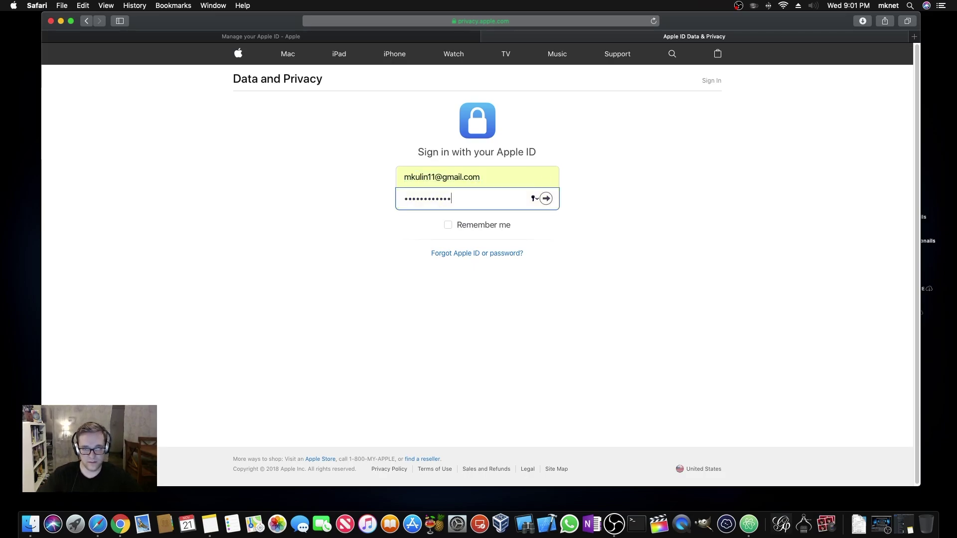
pyautogui.press('BackSpace')
pyautogui.press('BackSpace')
pyautogui.press('BackSpace')
pyautogui.press('BackSpace')
pyautogui.press('BackSpace')
pyautogui.press('BackSpace')
pyautogui.press('BackSpace')
pyautogui.press('BackSpace')
pyautogui.press('Return')
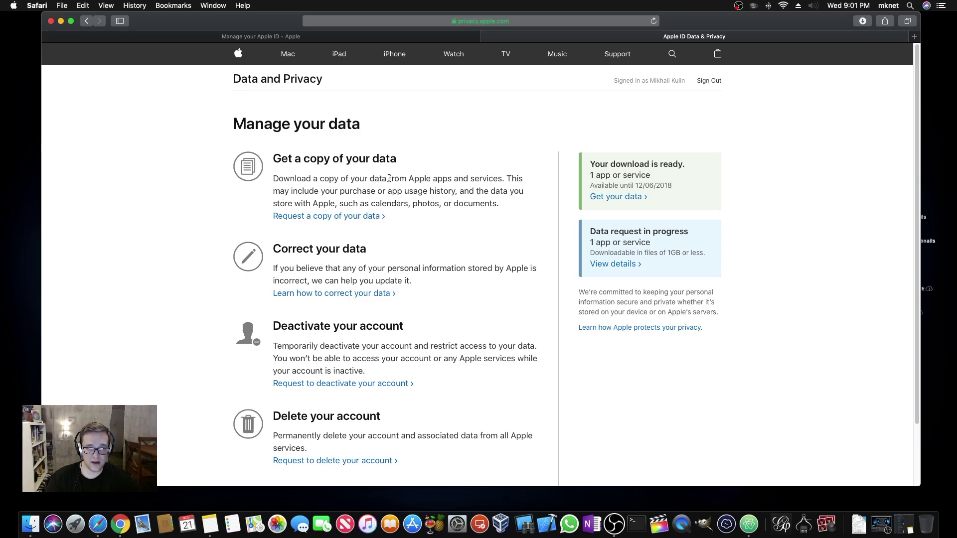
pyautogui.click(320, 216)
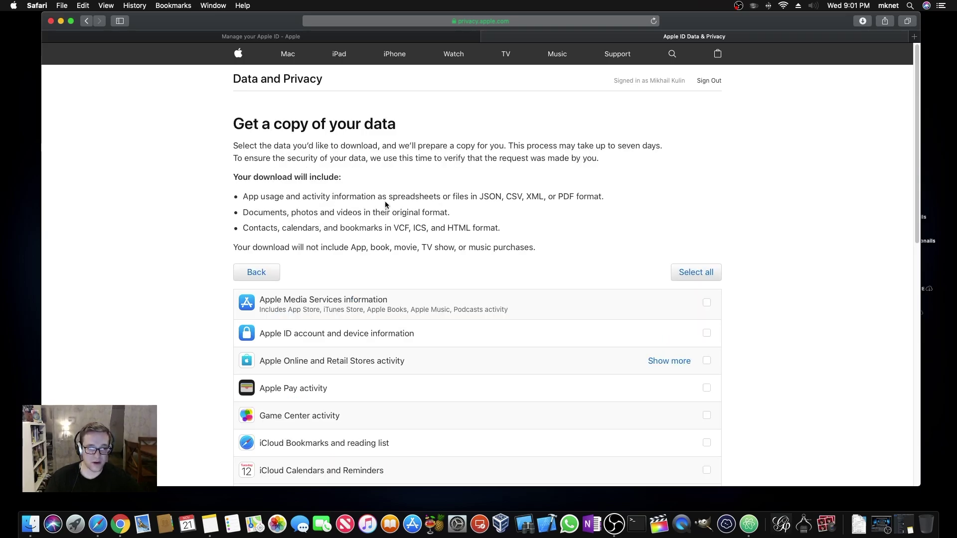
pyautogui.scroll(-10, 541, 271)
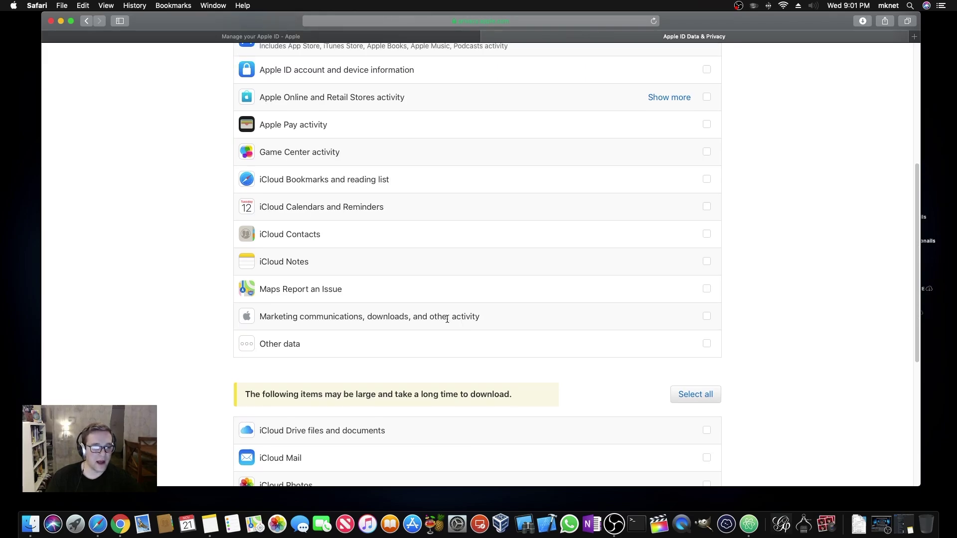
# Look through the data categories list and tick the iCloud Notes checkbox
pyautogui.scroll(-5, 447, 320)
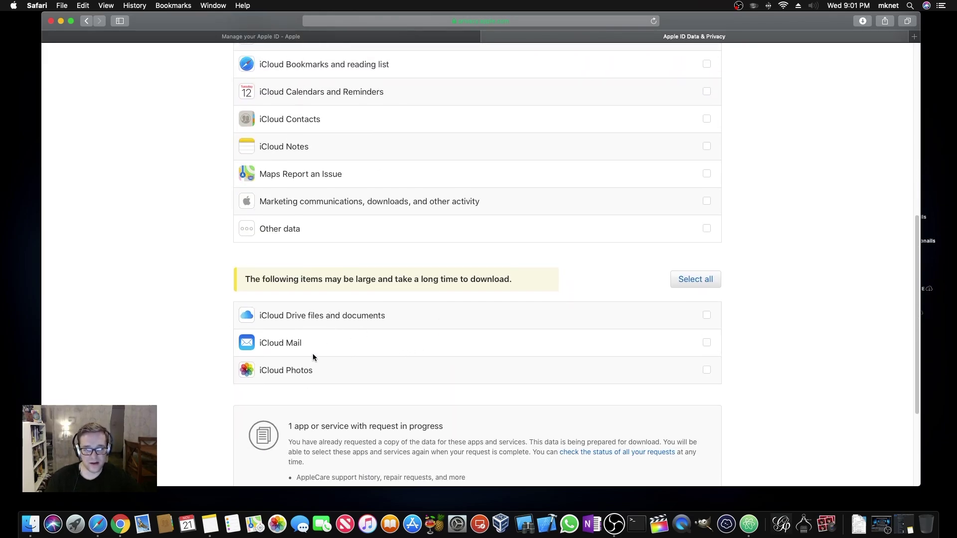
pyautogui.scroll(7, 348, 356)
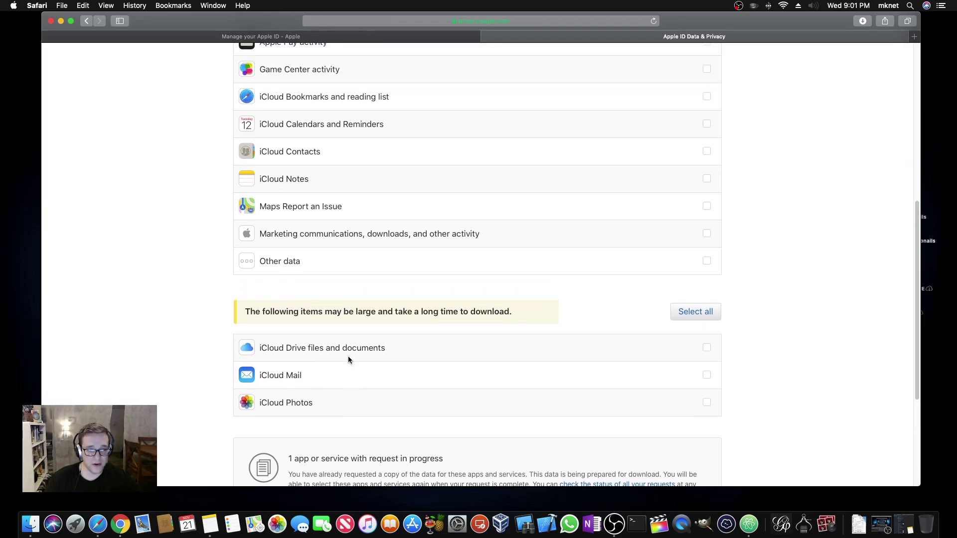
pyautogui.scroll(1, 292, 333)
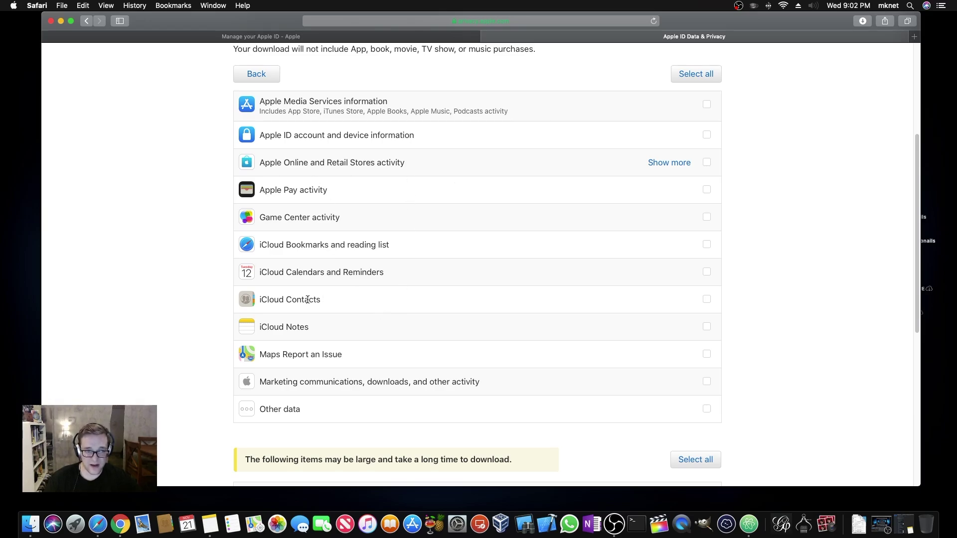
pyautogui.scroll(-1, 306, 299)
pyautogui.scroll(-2, 394, 277)
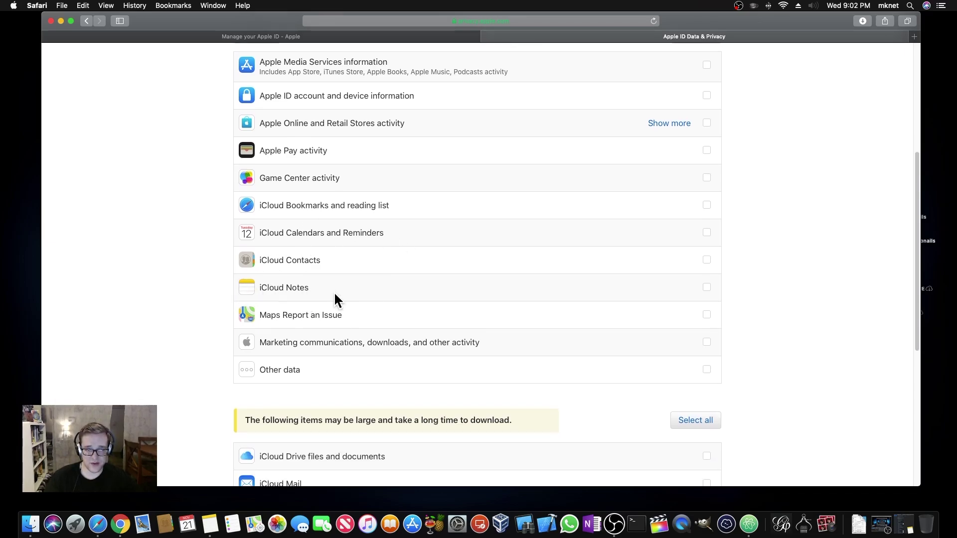
pyautogui.click(706, 290)
pyautogui.scroll(-6, 623, 292)
# Keep 1GB as the maximum file size and submit the data copy request
pyautogui.click(307, 418)
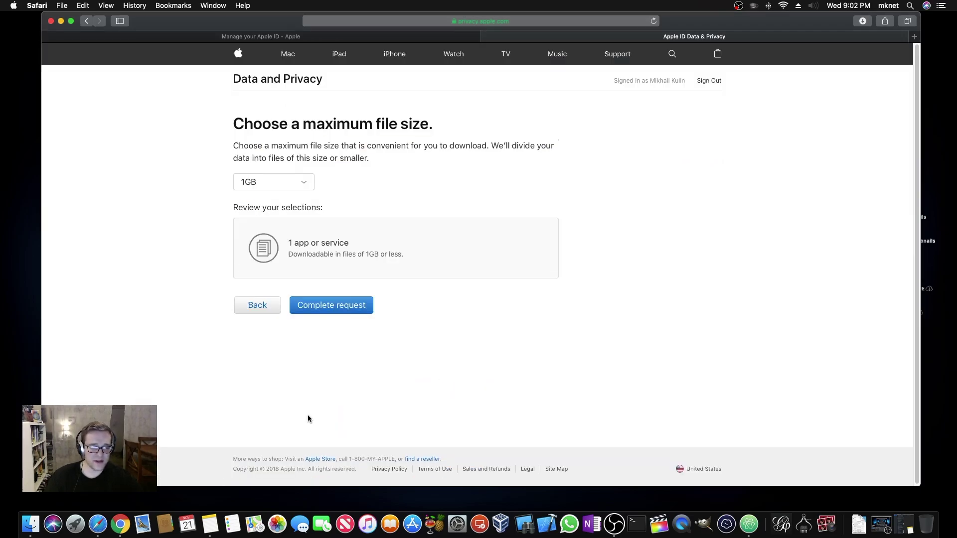
pyautogui.click(279, 189)
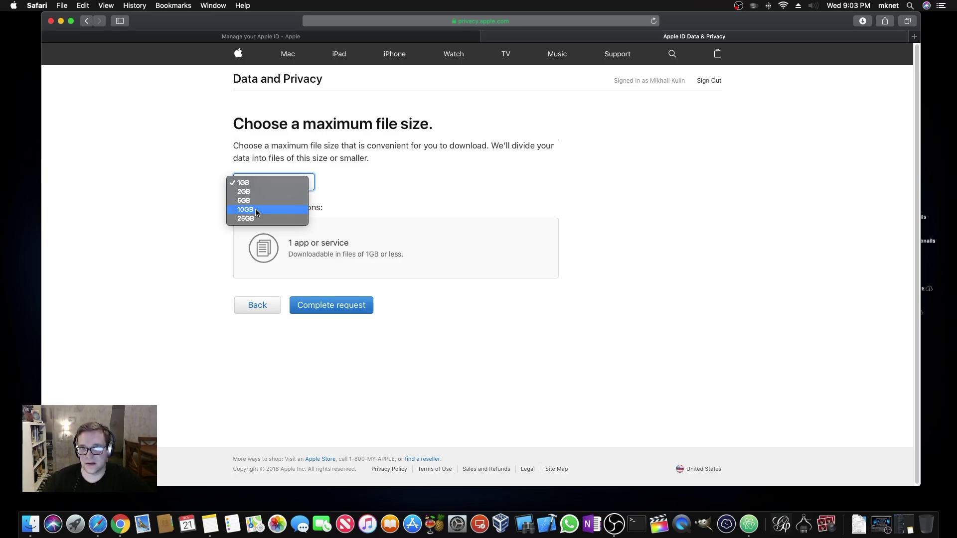
pyautogui.click(282, 187)
pyautogui.click(330, 309)
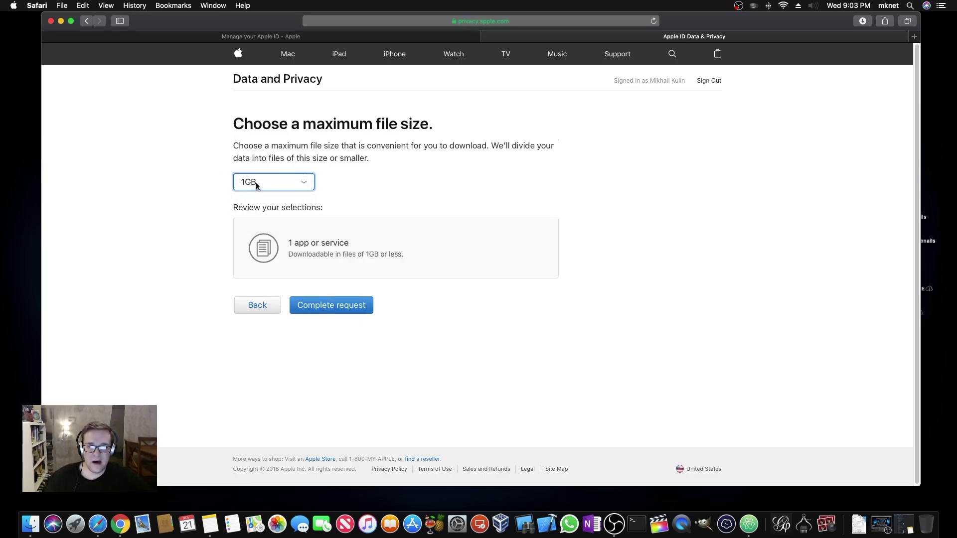
# Go back to Manage your data and open the download that is ready
pyautogui.click(257, 305)
pyautogui.click(267, 272)
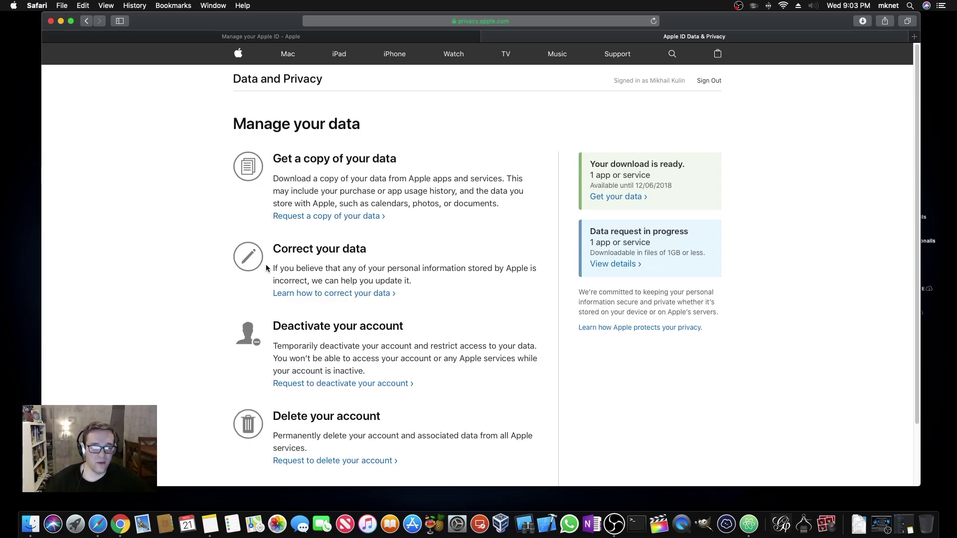
pyautogui.click(611, 197)
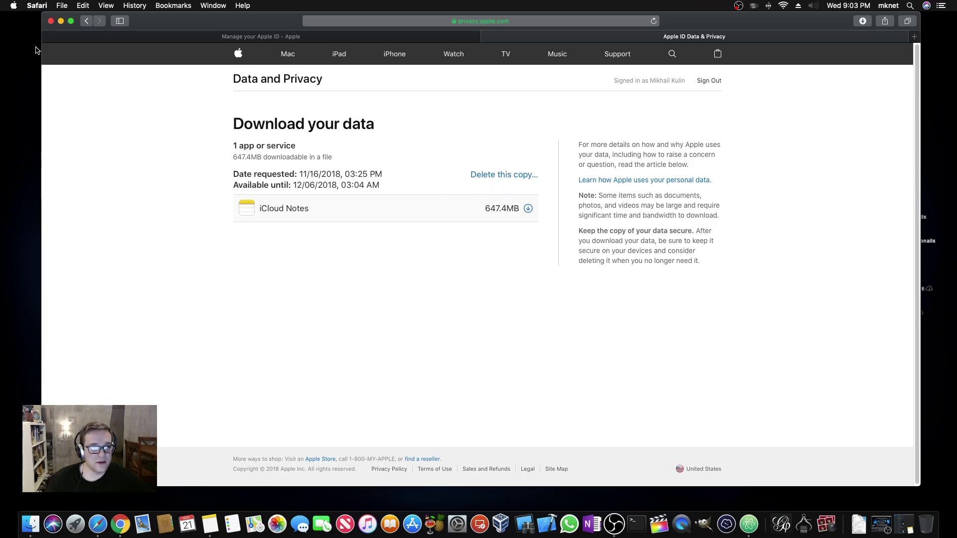
# Minimize the Safari window to reveal the desktop
pyautogui.click(61, 21)
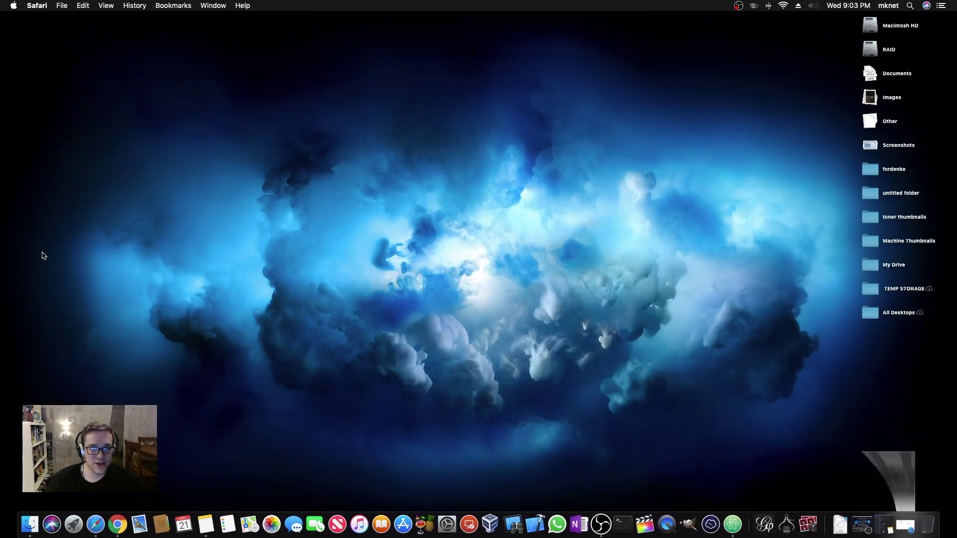
# Open Downloads in a new Finder window as a list, select iCloud Notes.zip, and enlarge the window
pyautogui.click(30, 525)
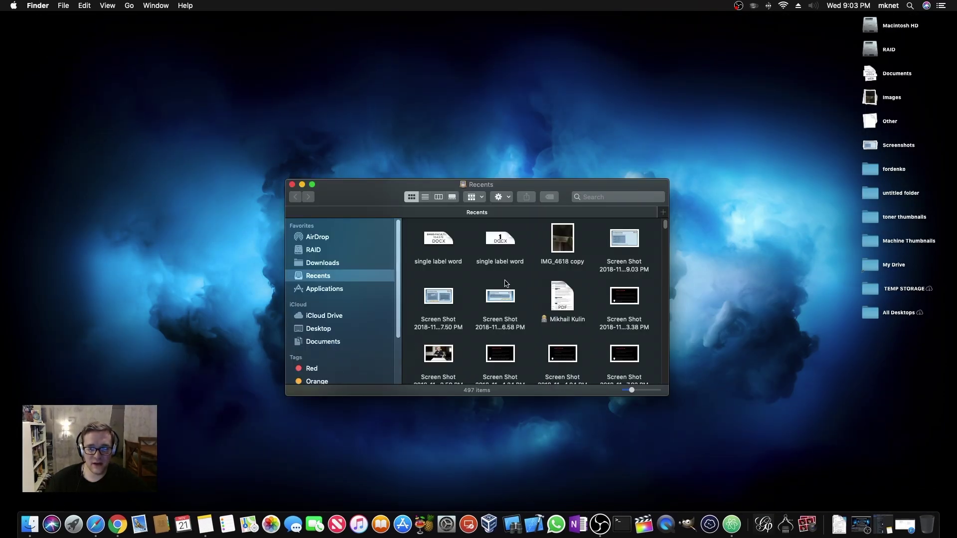
pyautogui.click(326, 229)
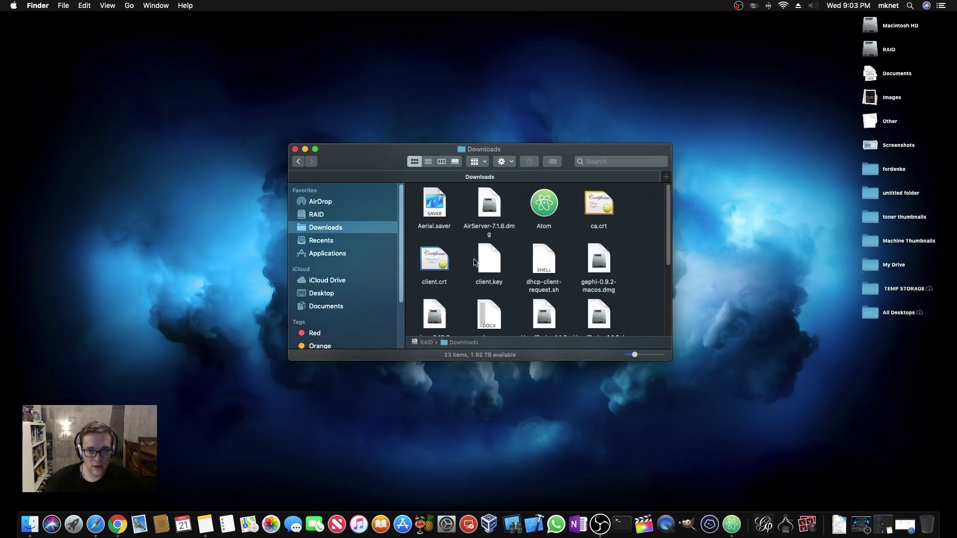
pyautogui.click(428, 162)
pyautogui.scroll(-2, 497, 236)
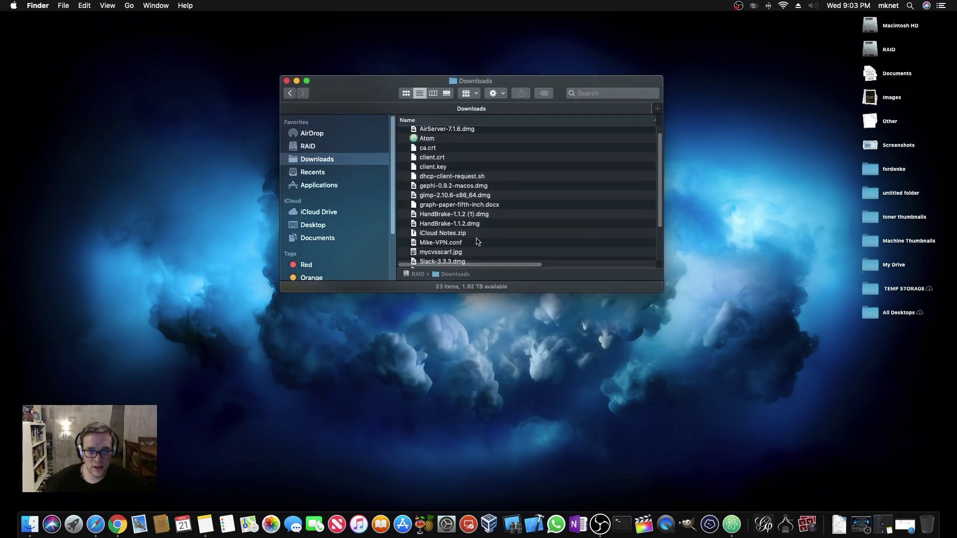
pyautogui.click(451, 236)
pyautogui.moveTo(659, 291); pyautogui.dragTo(690, 334)
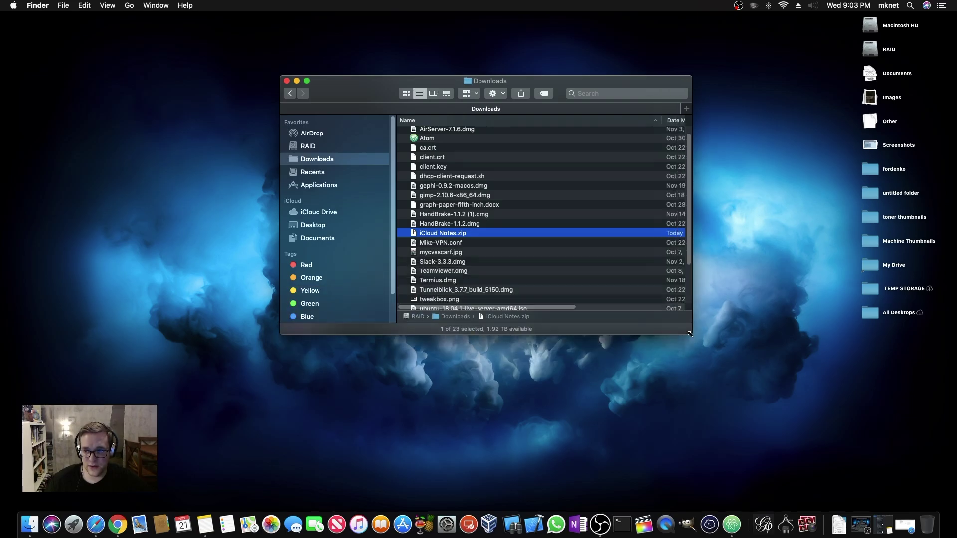
# Extract iCloud Notes.zip with Archive Utility and open the resulting iCloud Notes folder
pyautogui.rightClick(439, 234)
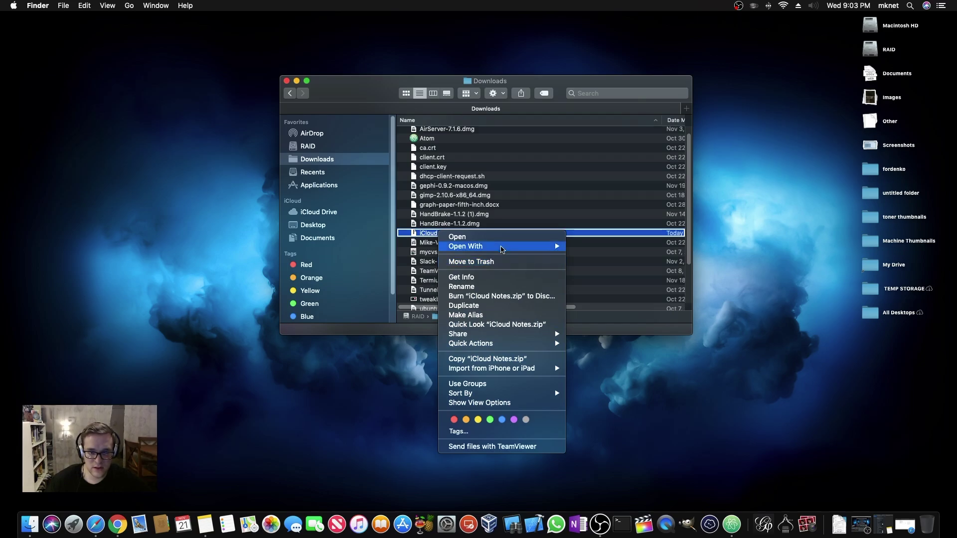
pyautogui.moveTo(501, 247)
pyautogui.click(598, 247)
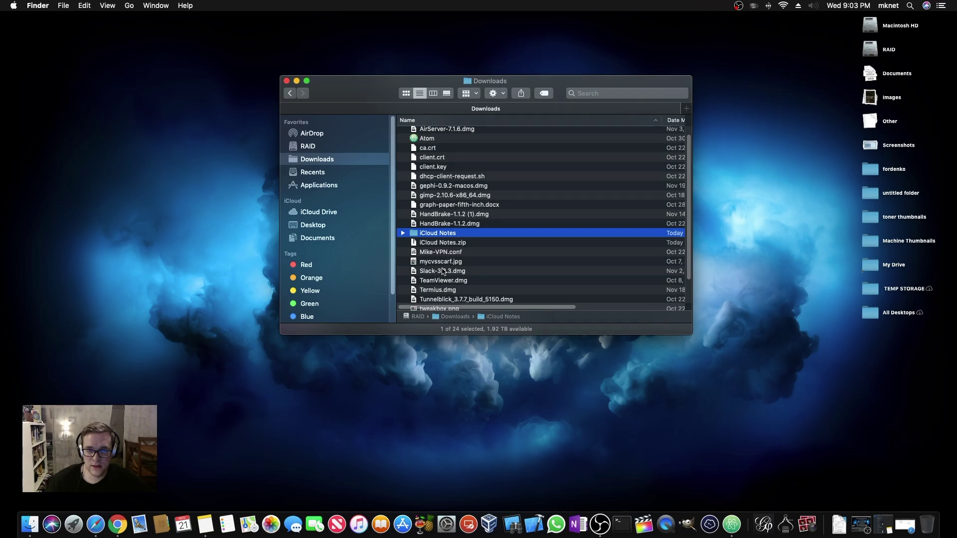
pyautogui.doubleClick(417, 235)
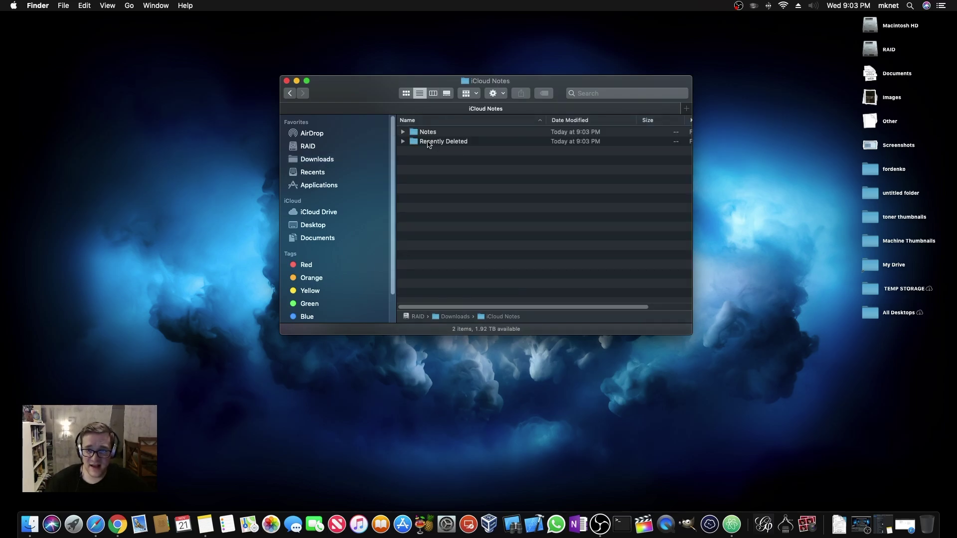
# Expand Recently Deleted, Notes and one note folder, then select its .txt file
pyautogui.click(403, 142)
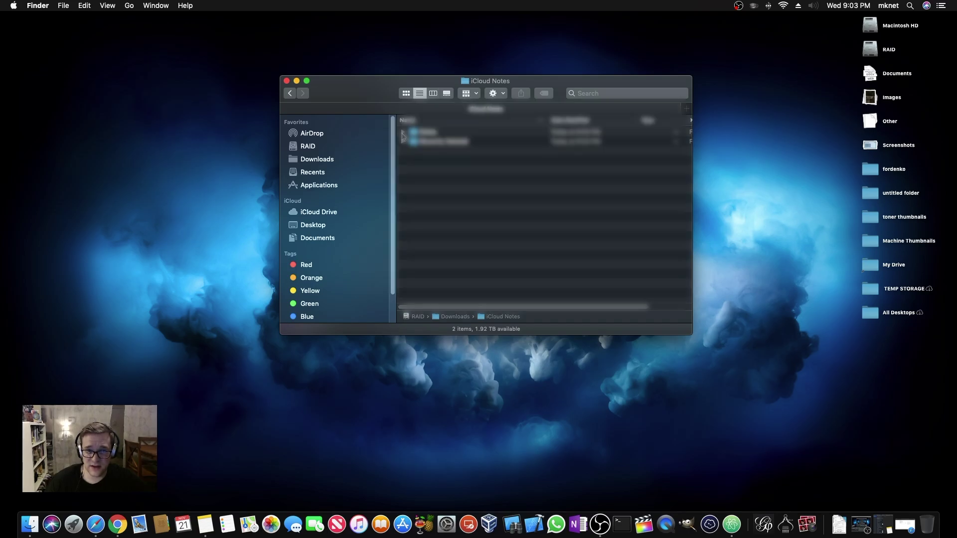
pyautogui.click(404, 133)
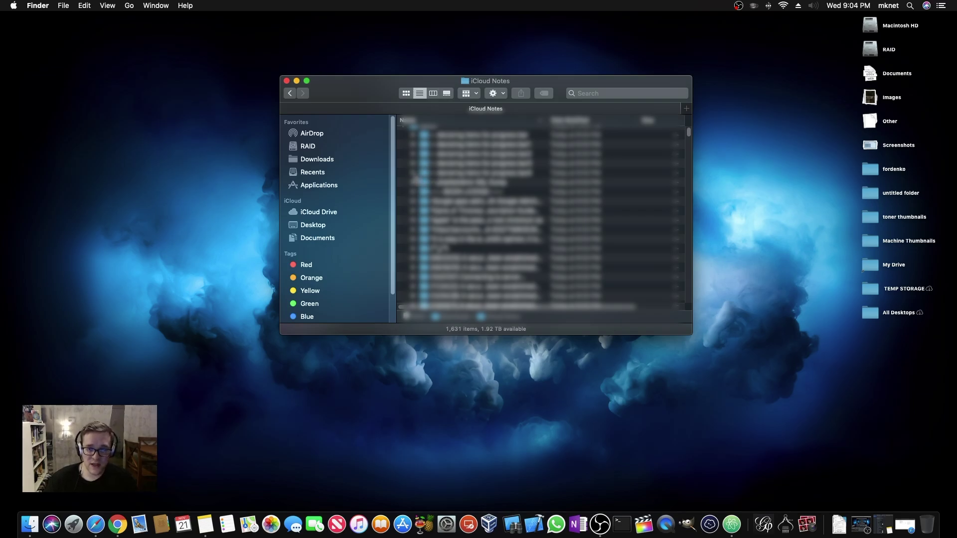
pyautogui.click(413, 173)
pyautogui.click(479, 182)
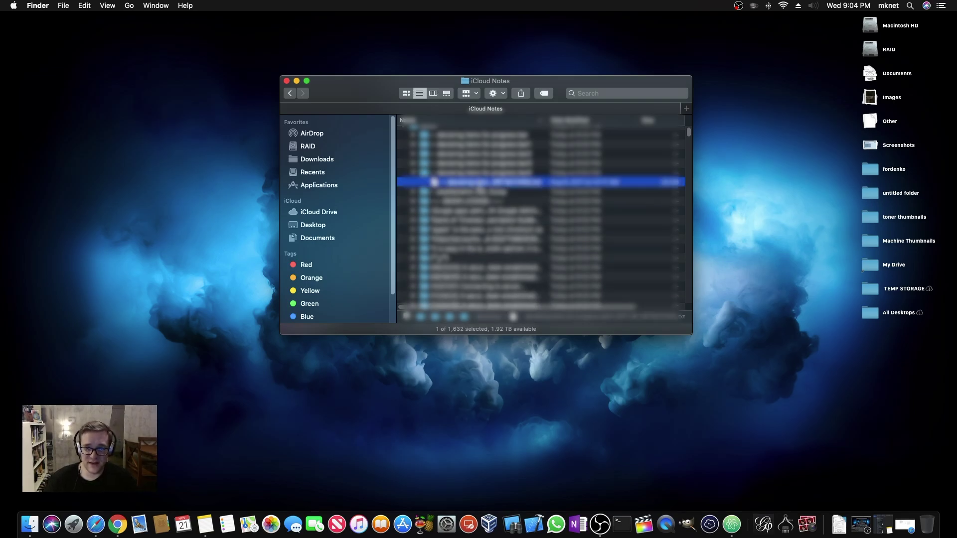
# Quick Look the note's text file, read through its AppleScript, and close the preview
pyautogui.press('space')
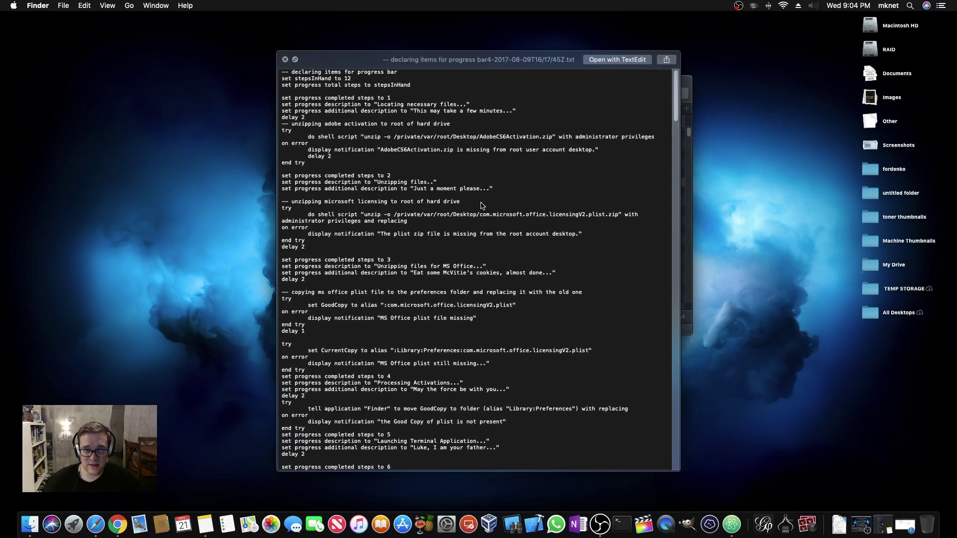
pyautogui.scroll(-10, 479, 208)
pyautogui.scroll(10, 476, 209)
pyautogui.scroll(-20, 468, 210)
pyautogui.scroll(-8, 469, 210)
pyautogui.scroll(5, 469, 207)
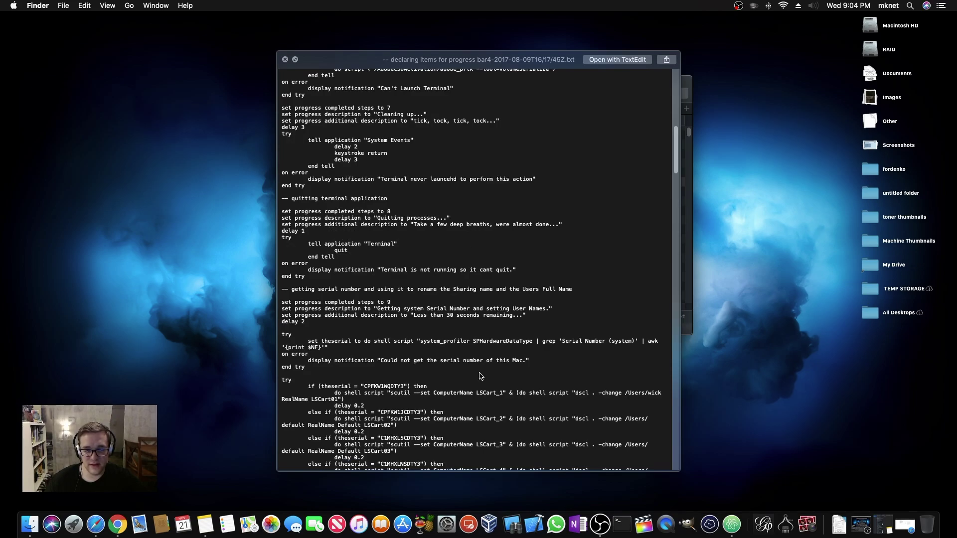
pyautogui.scroll(-3, 480, 376)
pyautogui.scroll(10, 468, 370)
pyautogui.press('space')
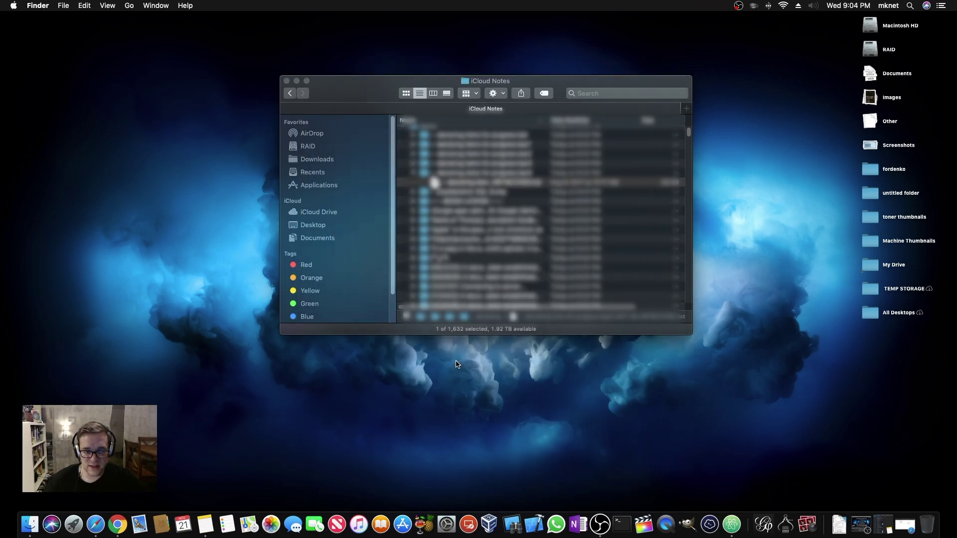
# Move the previewed note file to the Trash and select another note entry
pyautogui.press('super+BackSpace')
pyautogui.scroll(-5, 419, 296)
pyautogui.scroll(-5, 413, 172)
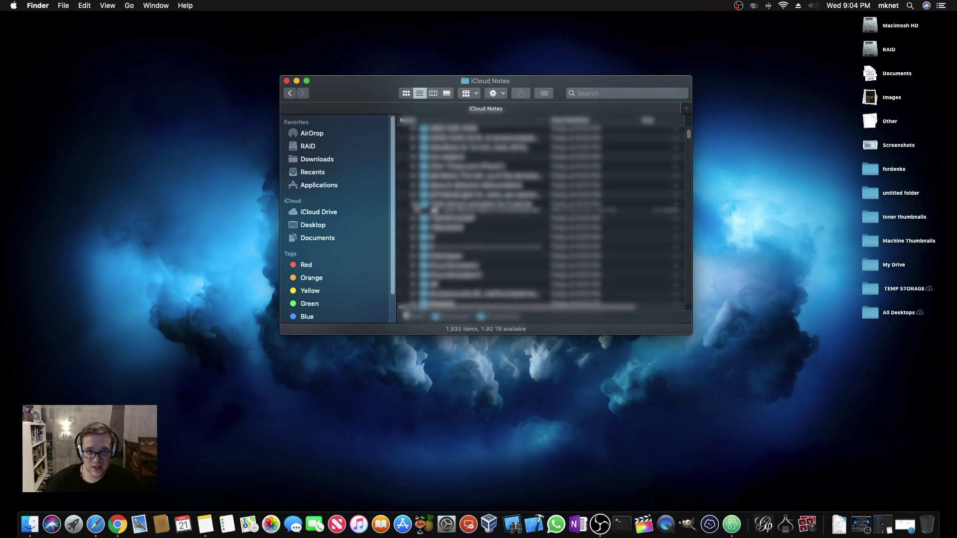
pyautogui.click(413, 205)
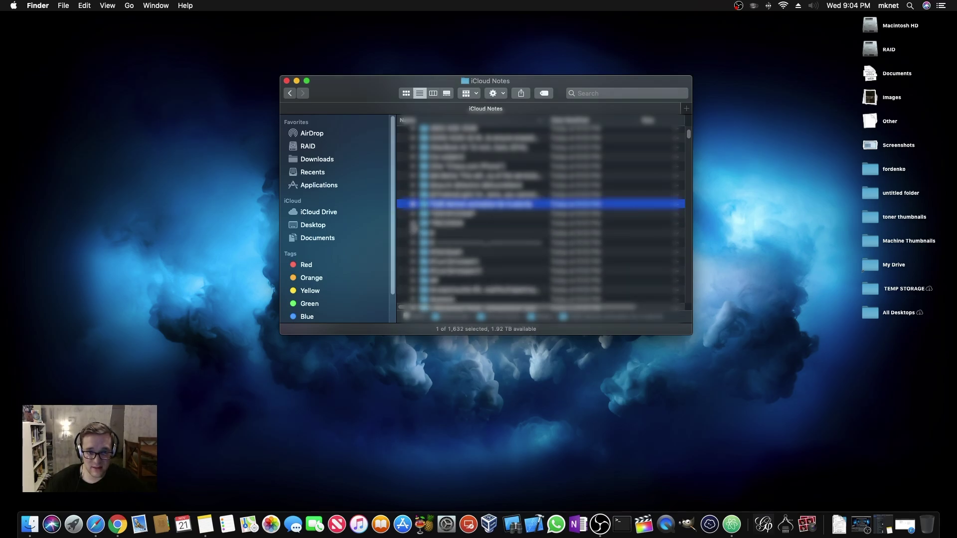
# Browse further through the notes, expanding and collapsing one note folder with two files
pyautogui.scroll(-5, 414, 230)
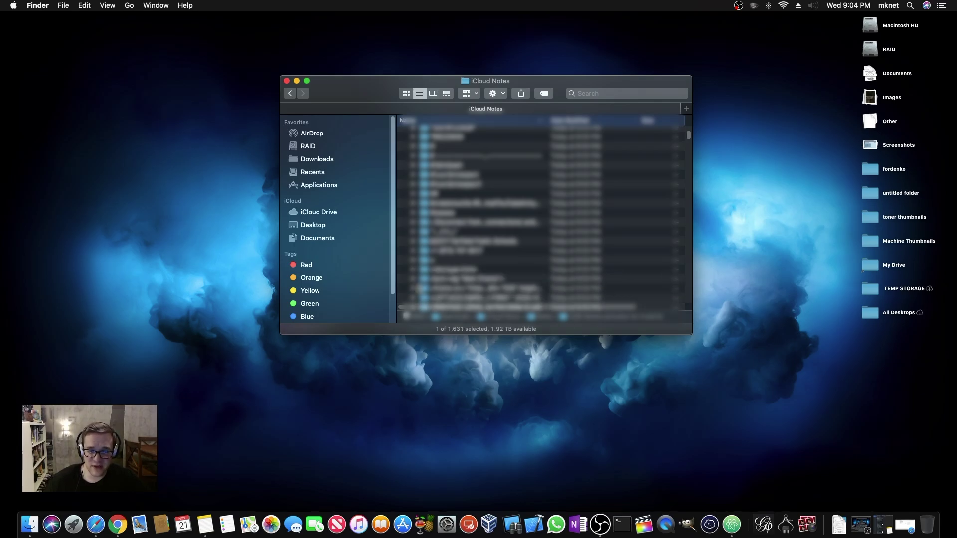
pyautogui.scroll(-2, 412, 269)
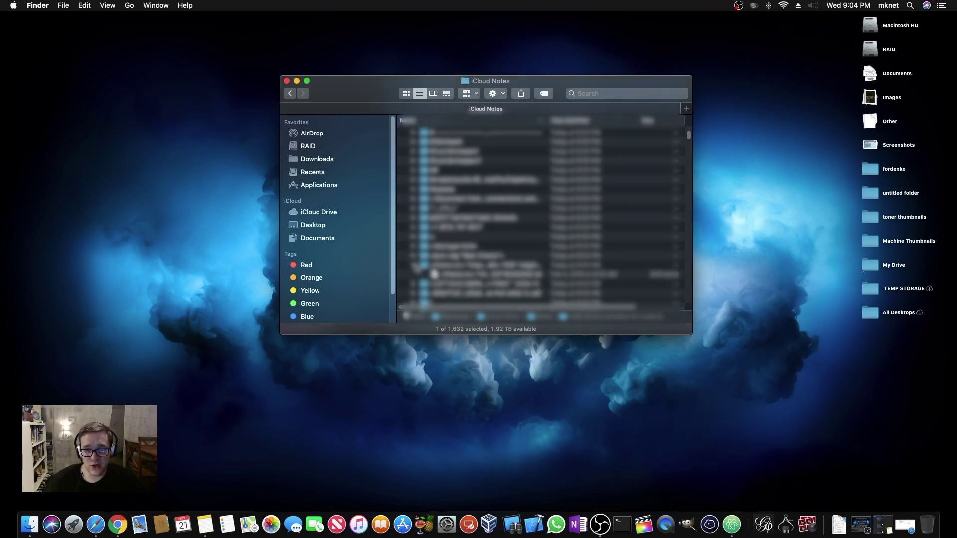
pyautogui.scroll(-3, 449, 225)
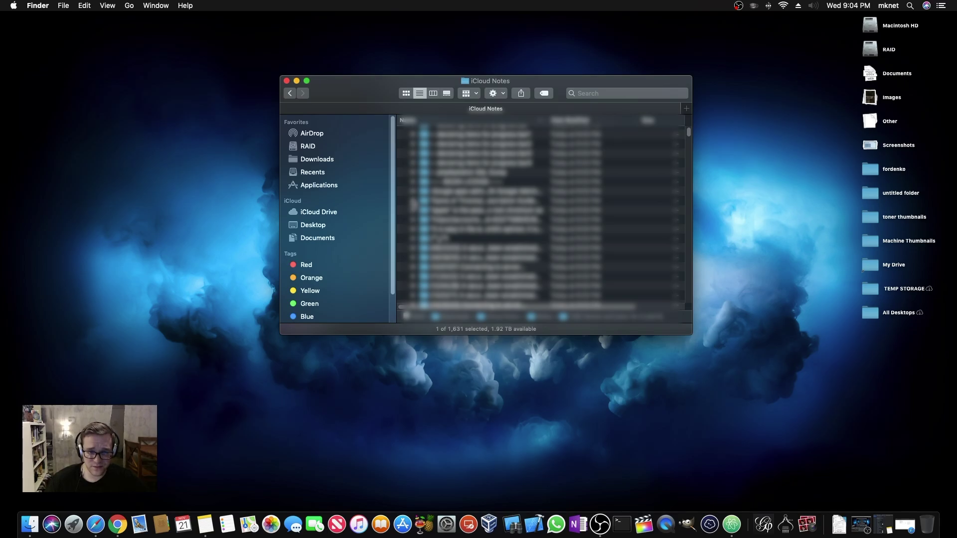
pyautogui.click(413, 202)
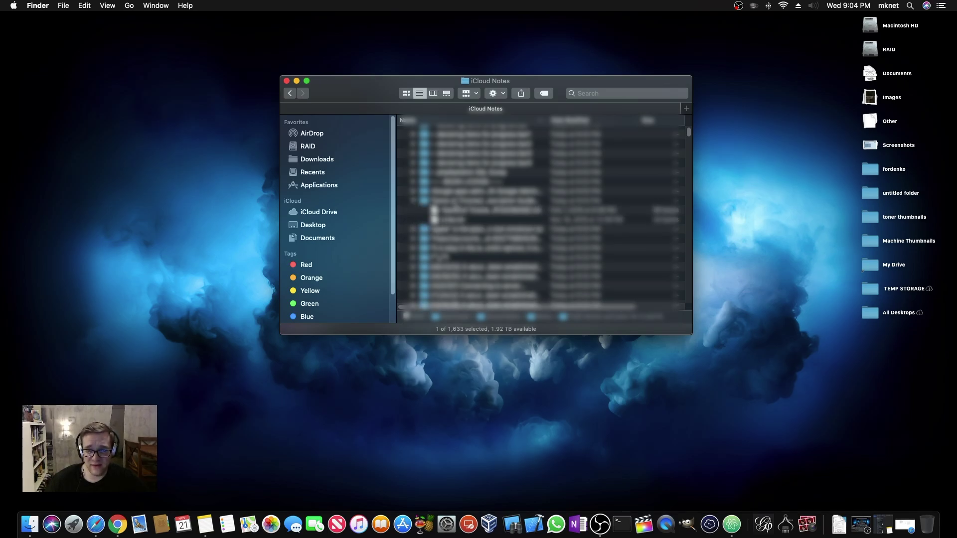
pyautogui.click(413, 202)
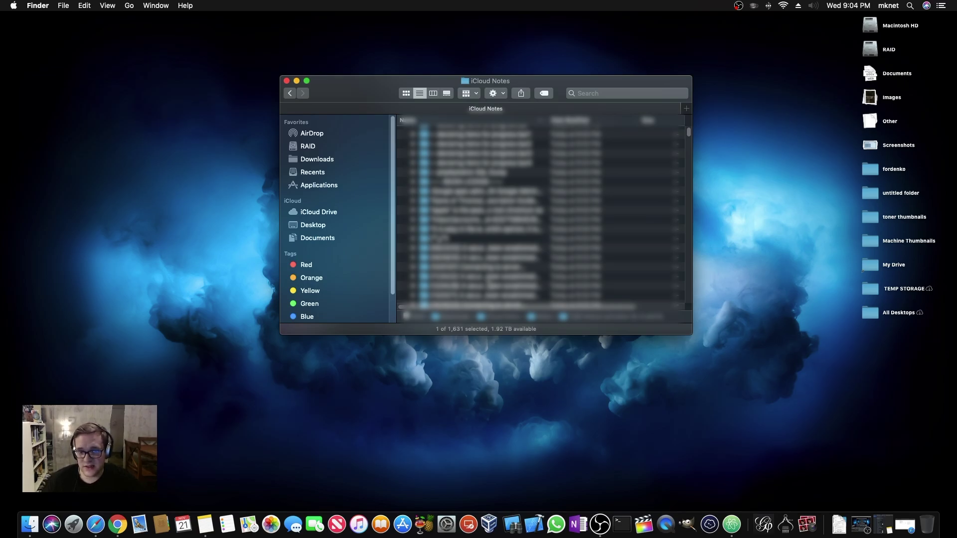
pyautogui.scroll(-10, 486, 280)
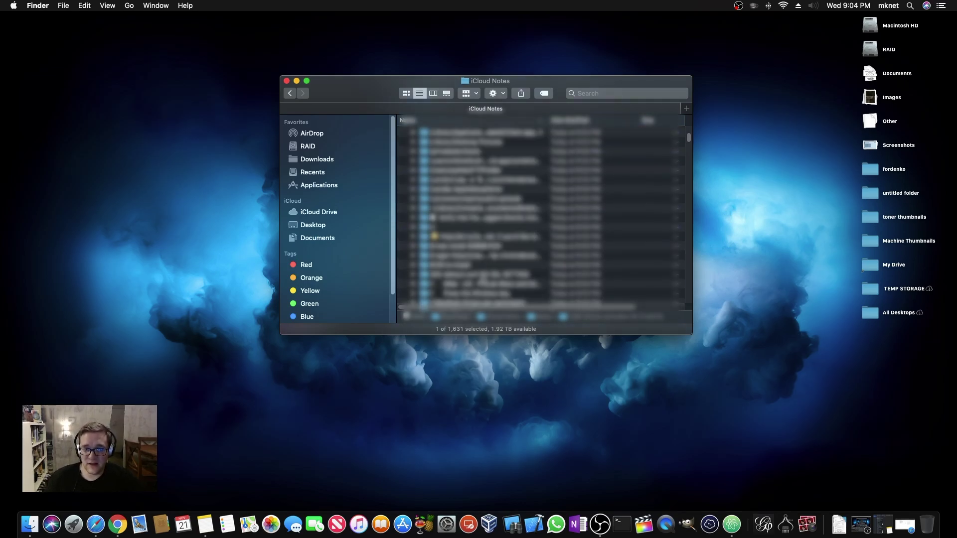
pyautogui.scroll(-3, 485, 280)
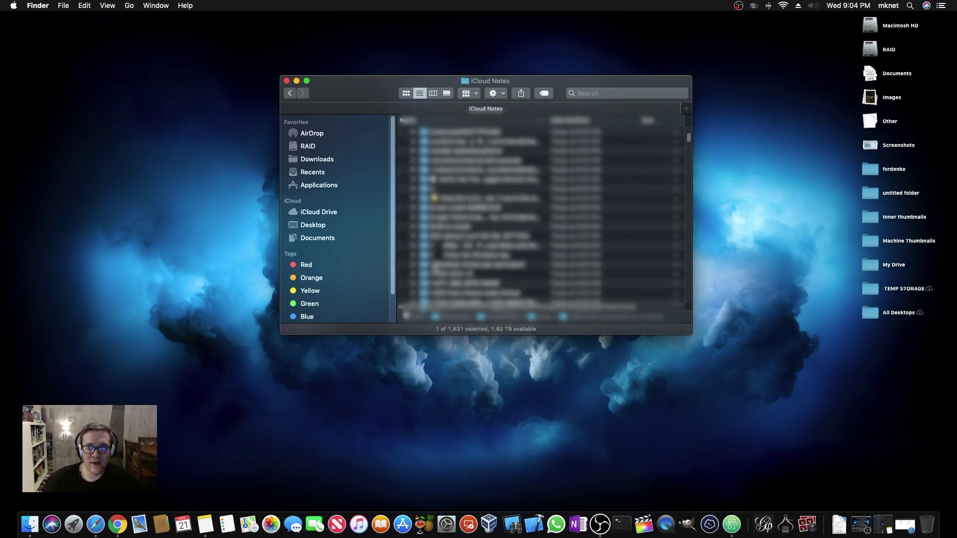
pyautogui.scroll(10, 486, 214)
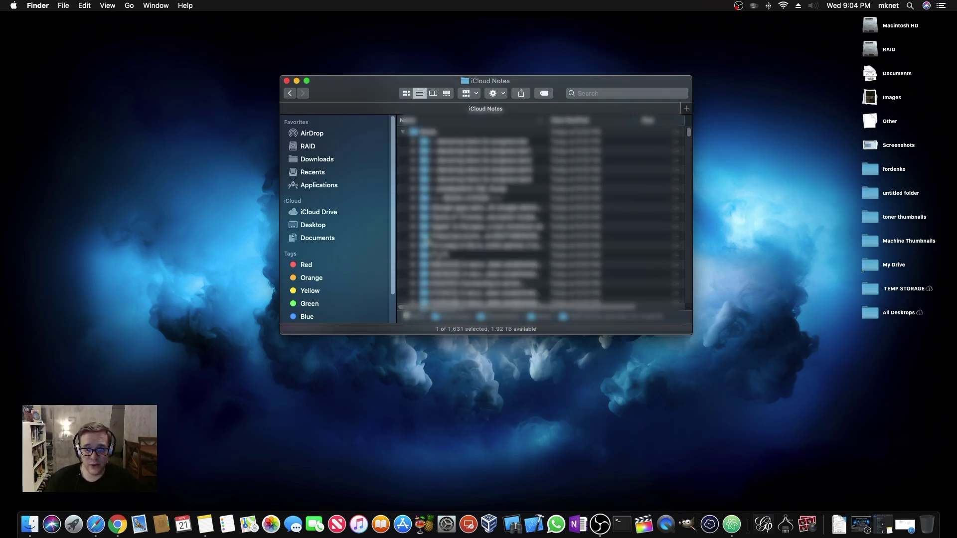